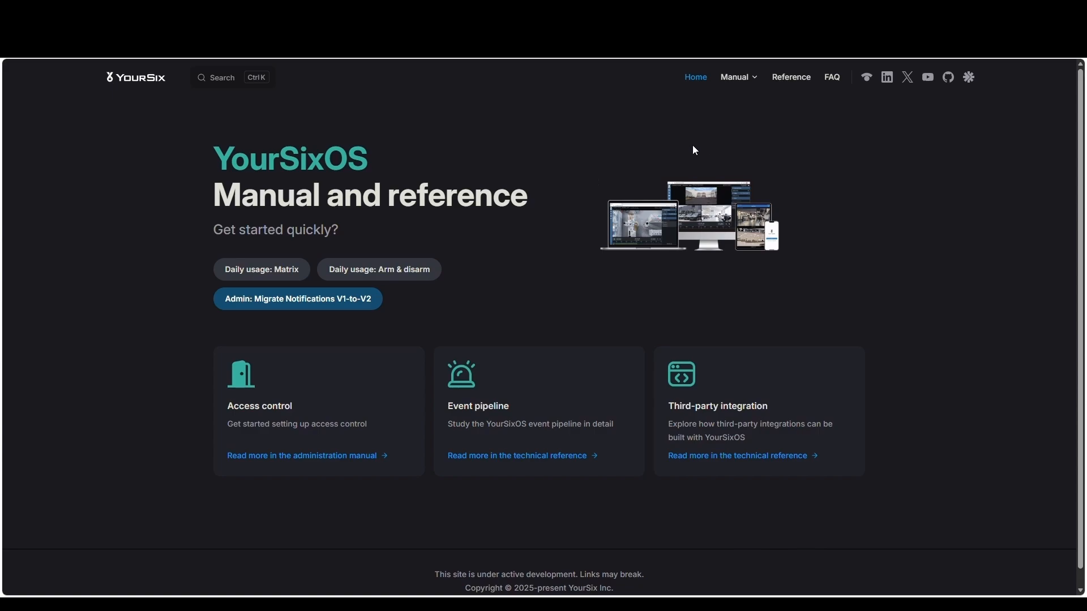
Look up the Sensors pages in the YourSixOS technical reference and in the administration manual's integrator section
{"action": "left_click", "coordinate": [795, 79]}
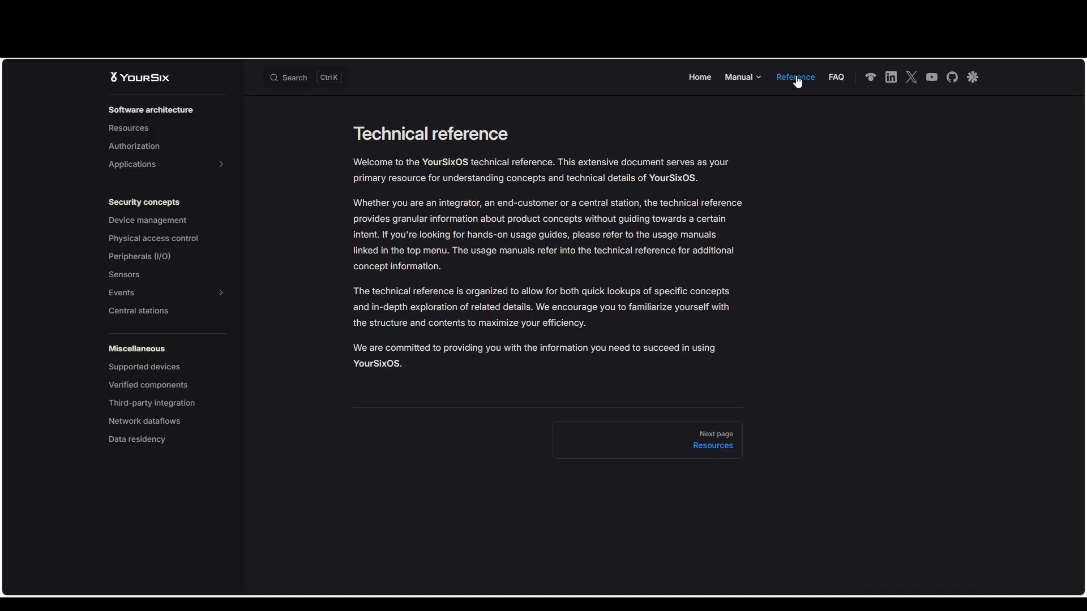
{"action": "left_click", "coordinate": [138, 277]}
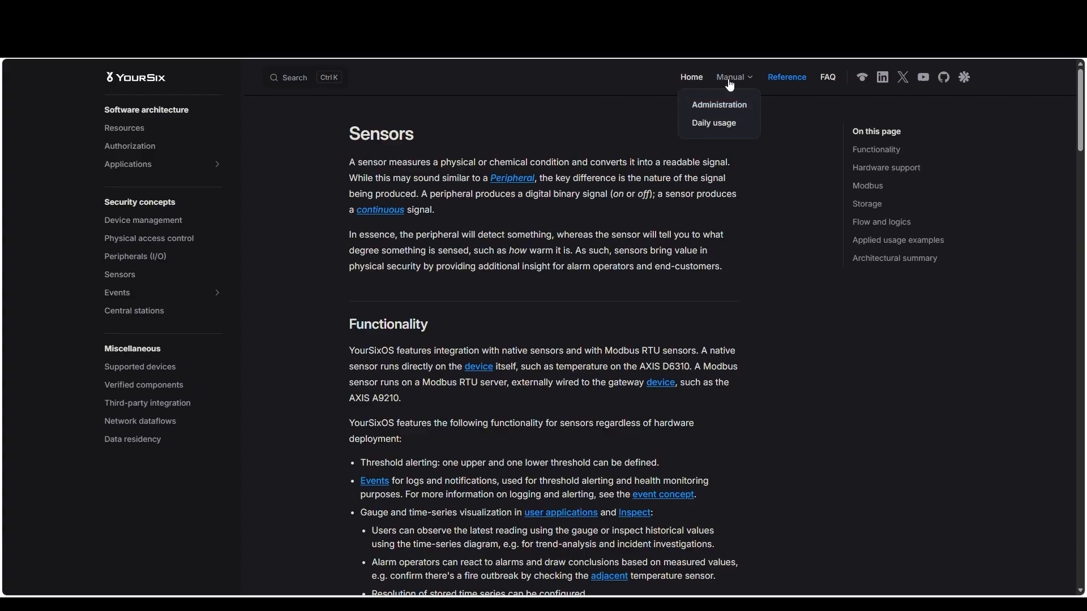
{"action": "left_click", "coordinate": [730, 107]}
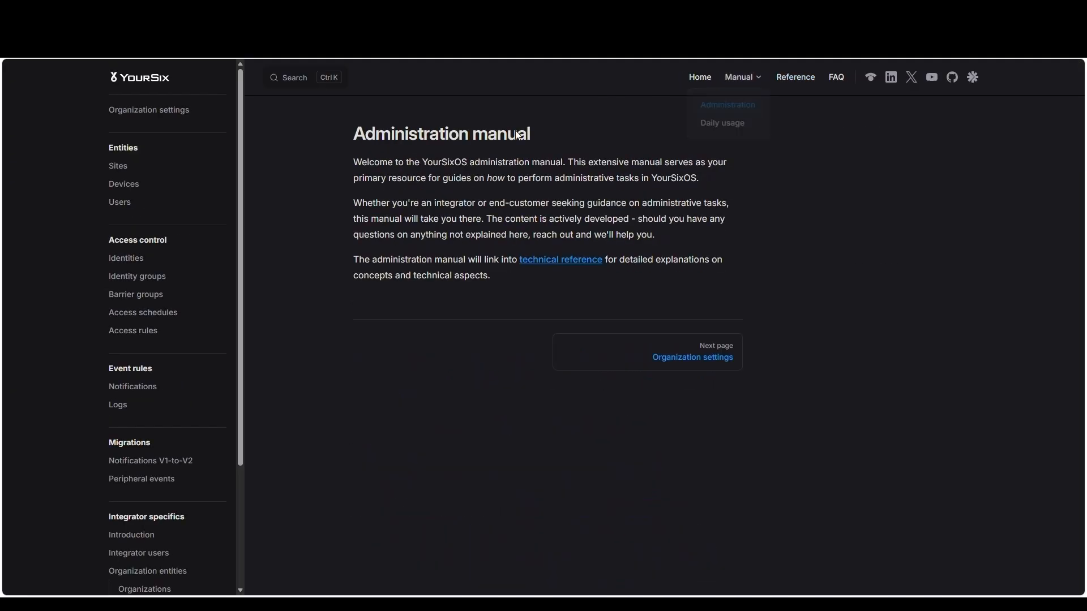
{"action": "scroll", "coordinate": [180, 416], "scroll_direction": "down", "scroll_amount": 3}
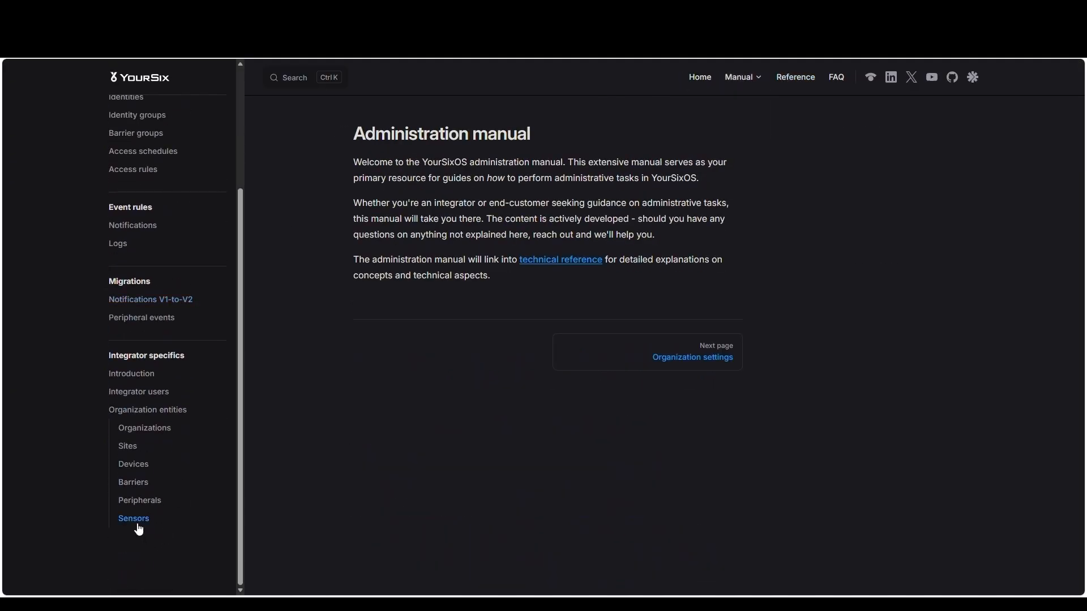
{"action": "left_click", "coordinate": [136, 522]}
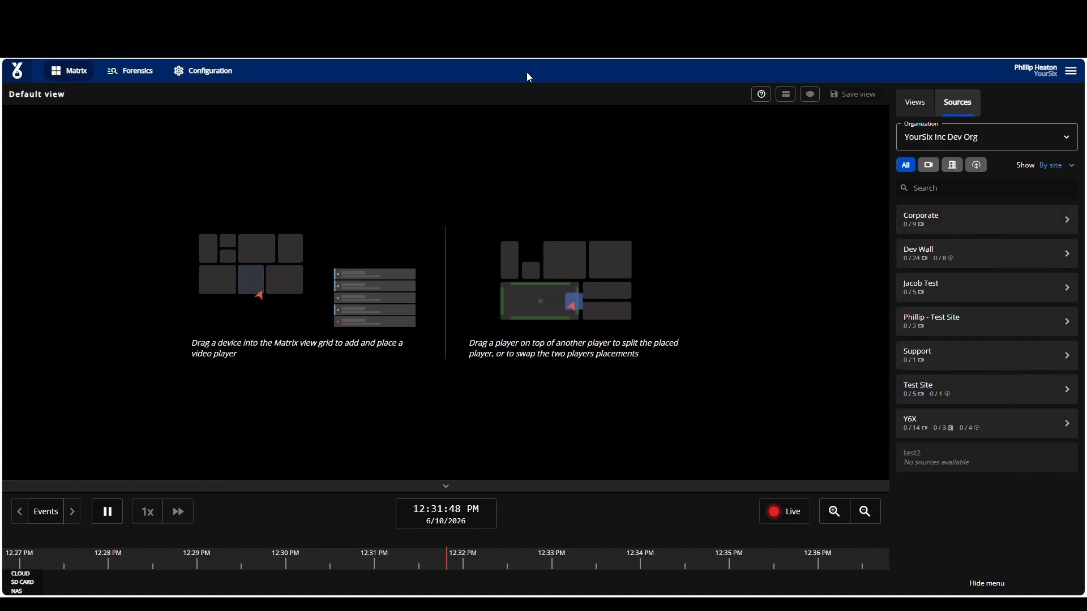
Switch to the YourSixOS web app and open the Modbus configuration of device IO - Y6X-Dev-2 - A9210 at site Y6X
{"action": "left_click", "coordinate": [230, 81]}
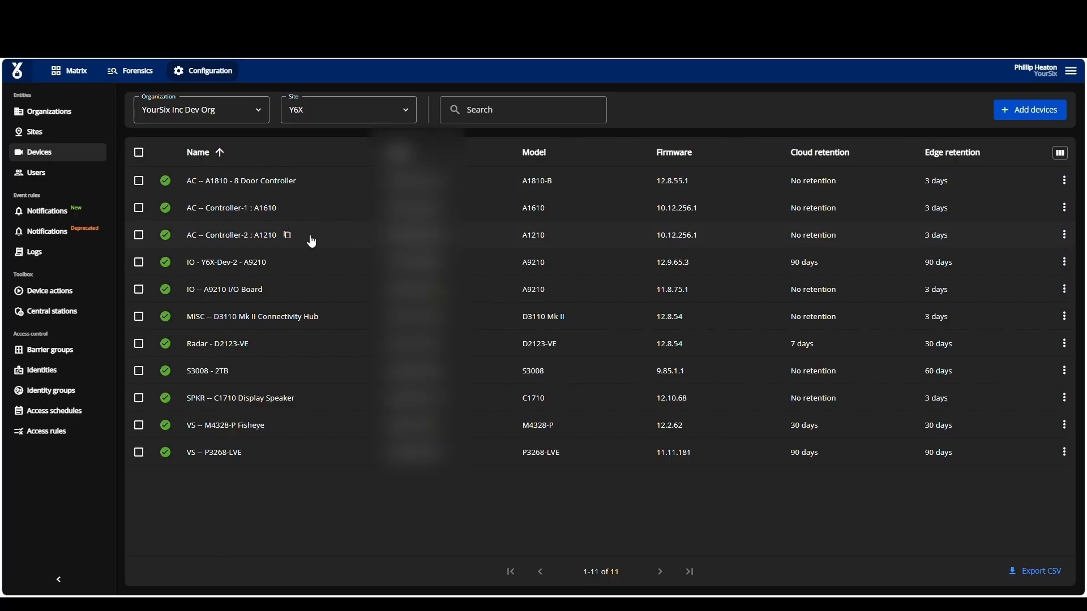
{"action": "left_click", "coordinate": [217, 270]}
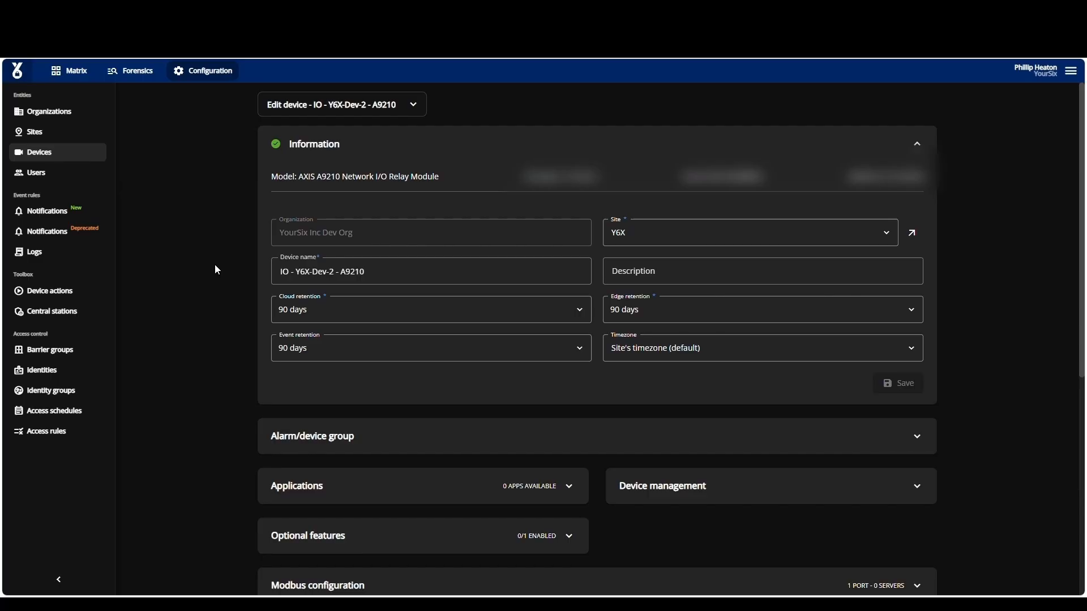
{"action": "scroll", "coordinate": [215, 266], "scroll_direction": "down", "scroll_amount": 3}
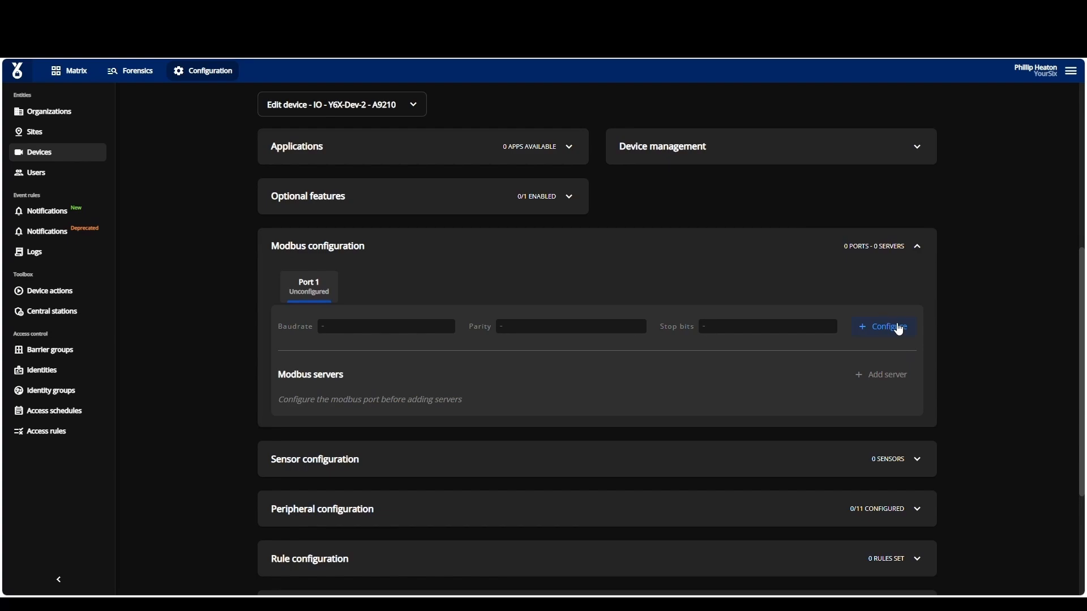
Configure Modbus Port 1 with baudrate 9600, even parity and 1 stop bit, and save the port settings
{"action": "left_click", "coordinate": [898, 329]}
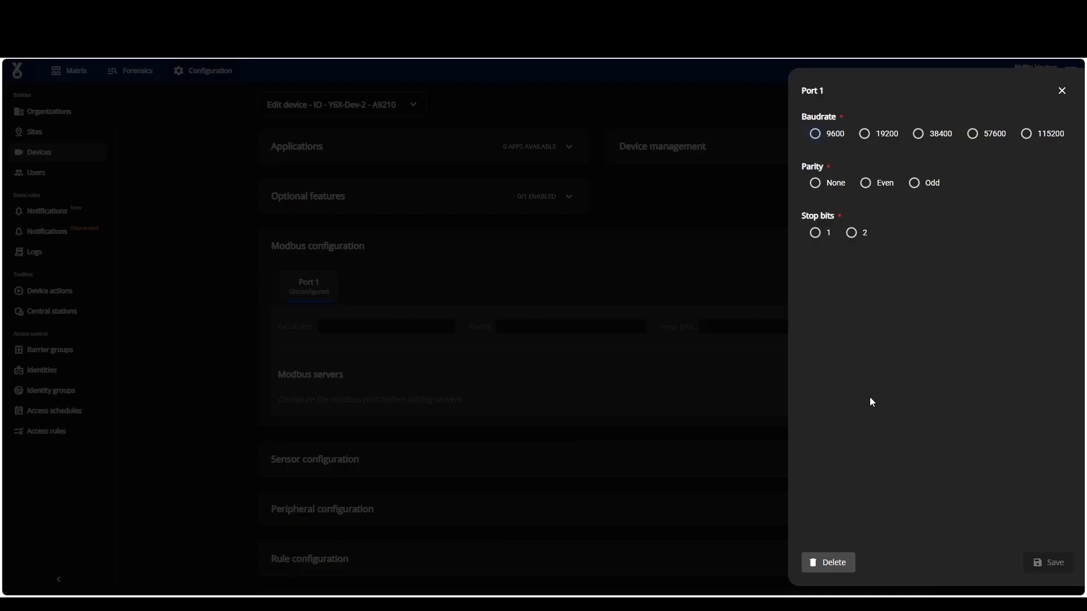
{"action": "left_click", "coordinate": [835, 139]}
{"action": "left_click", "coordinate": [866, 183]}
{"action": "left_click", "coordinate": [818, 235]}
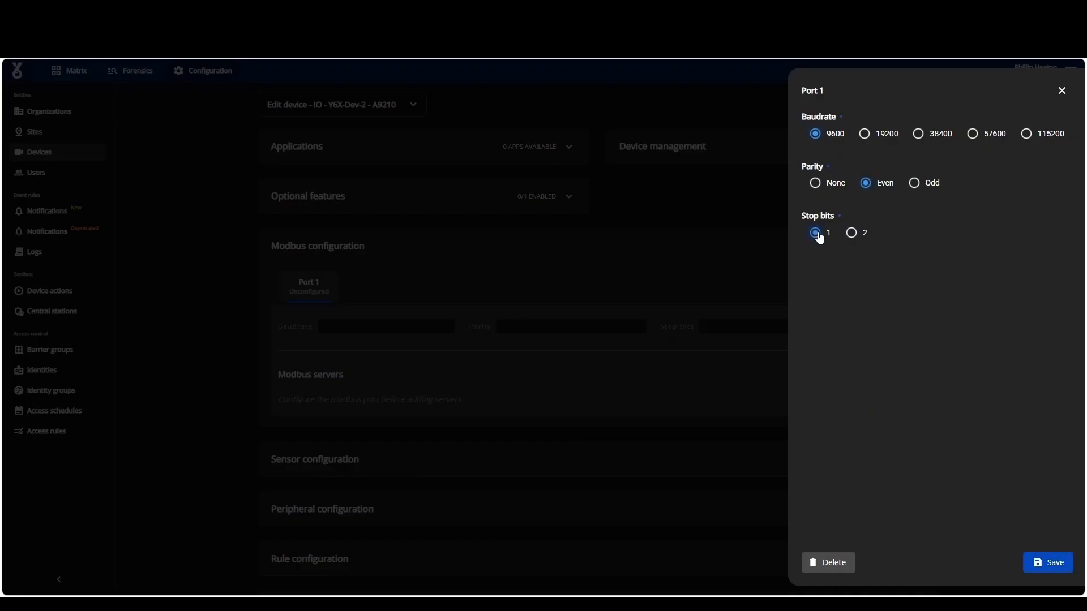
{"action": "left_click", "coordinate": [1039, 563]}
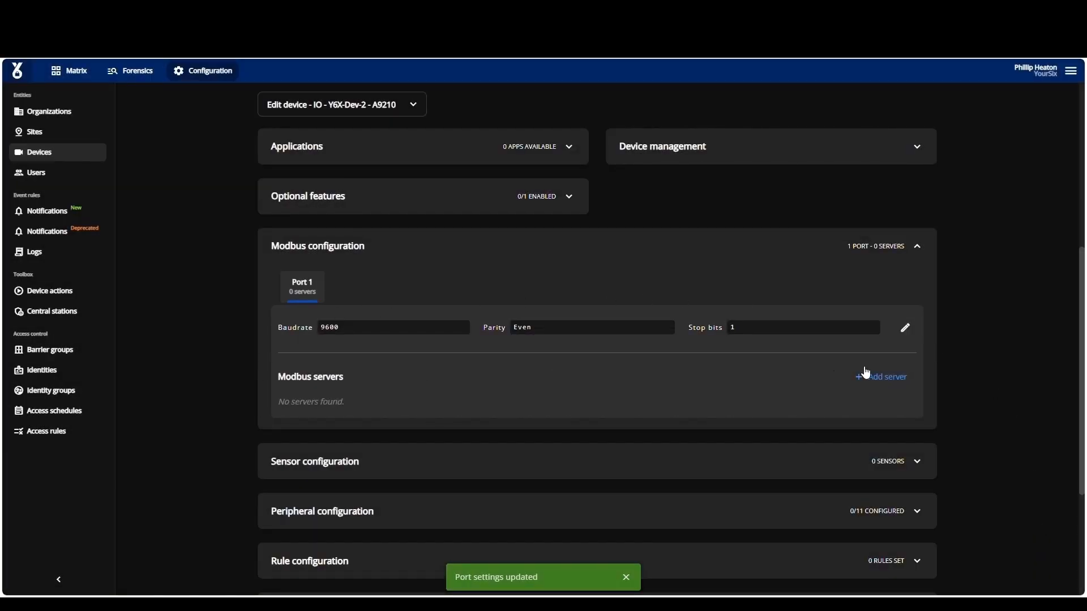
Add a Modbus server named "test server" with address 1, keeping the 5-second poll interval, and save it
{"action": "left_click", "coordinate": [897, 385]}
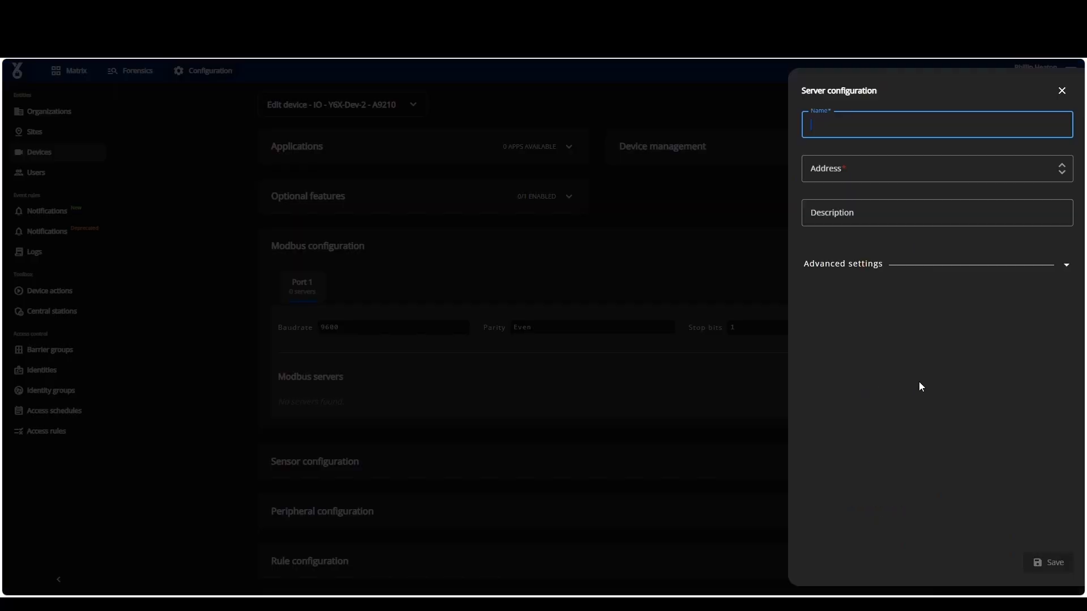
{"action": "type", "text": "test server"}
{"action": "left_click", "coordinate": [911, 176]}
{"action": "type", "text": "1"}
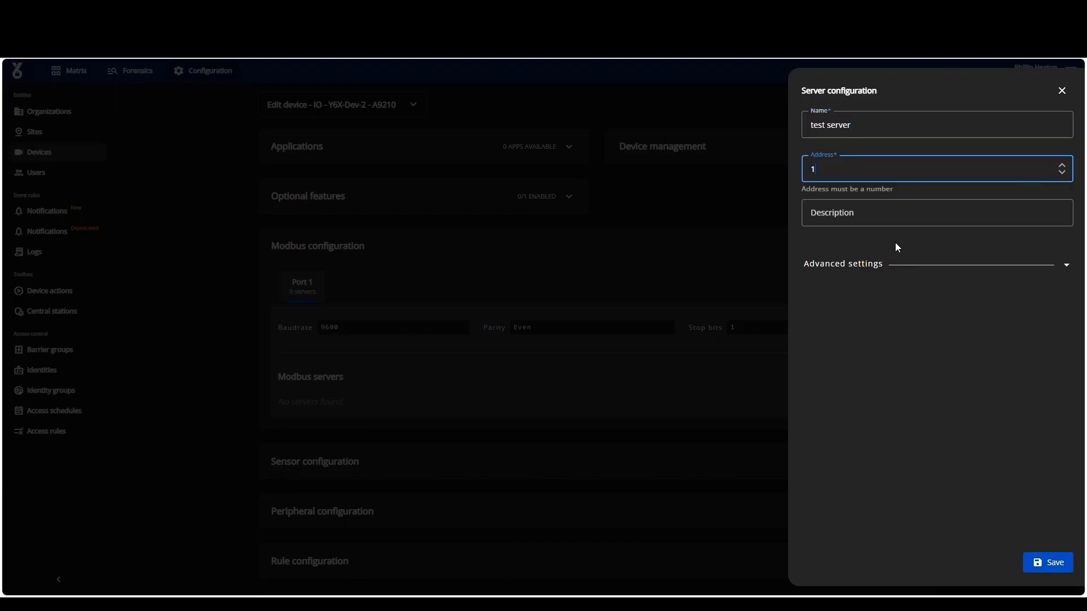
{"action": "left_click", "coordinate": [886, 267]}
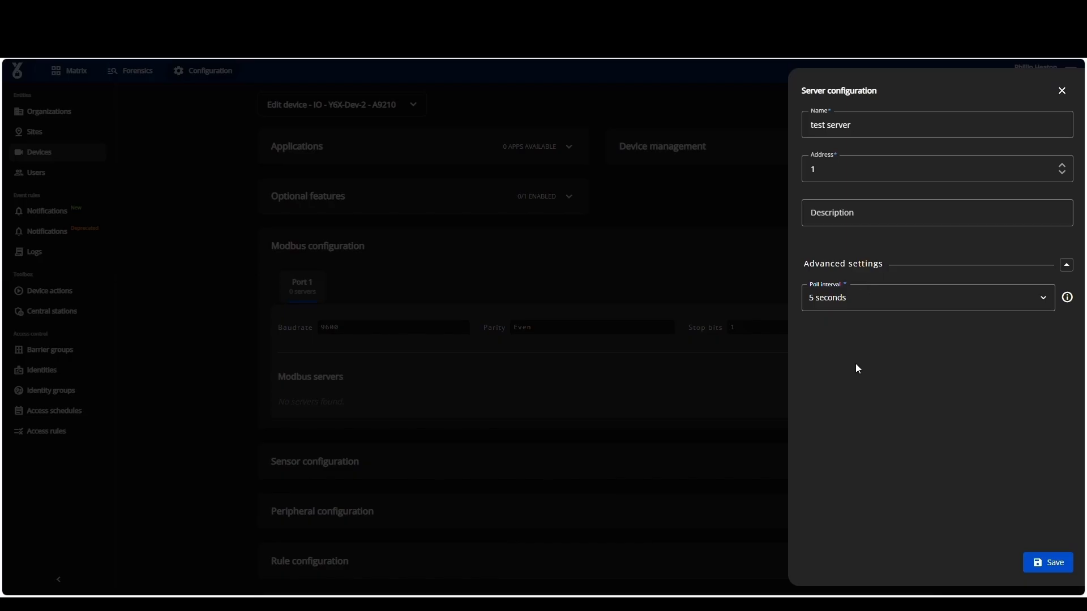
{"action": "left_click", "coordinate": [1048, 564]}
Start a new sensor for the device, naming it "test sensor" with unit F
{"action": "scroll", "coordinate": [701, 446], "scroll_direction": "down", "scroll_amount": 2}
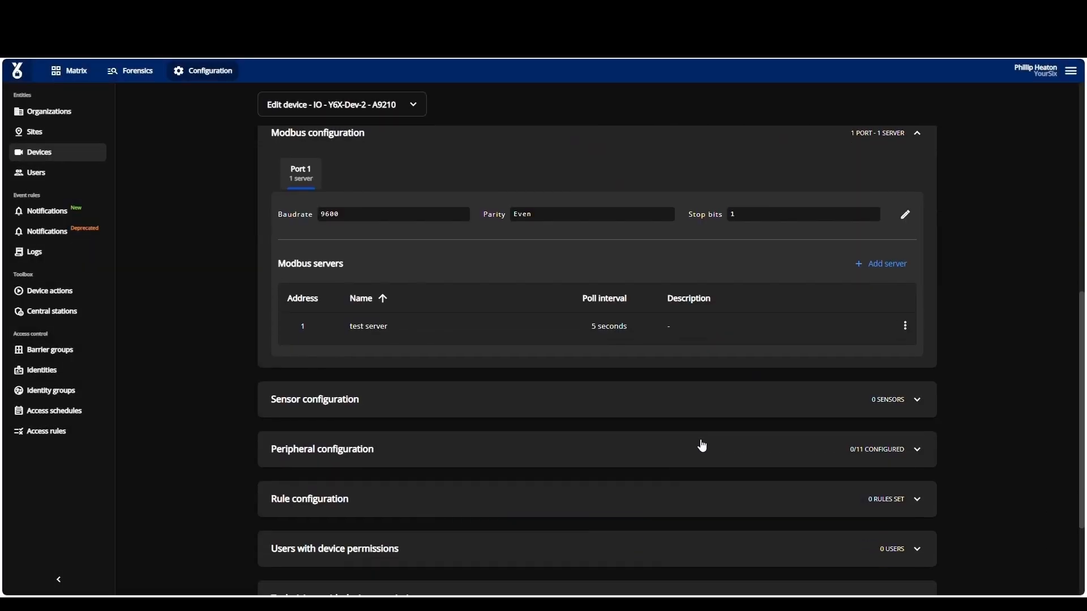
{"action": "scroll", "coordinate": [702, 446], "scroll_direction": "down", "scroll_amount": 2}
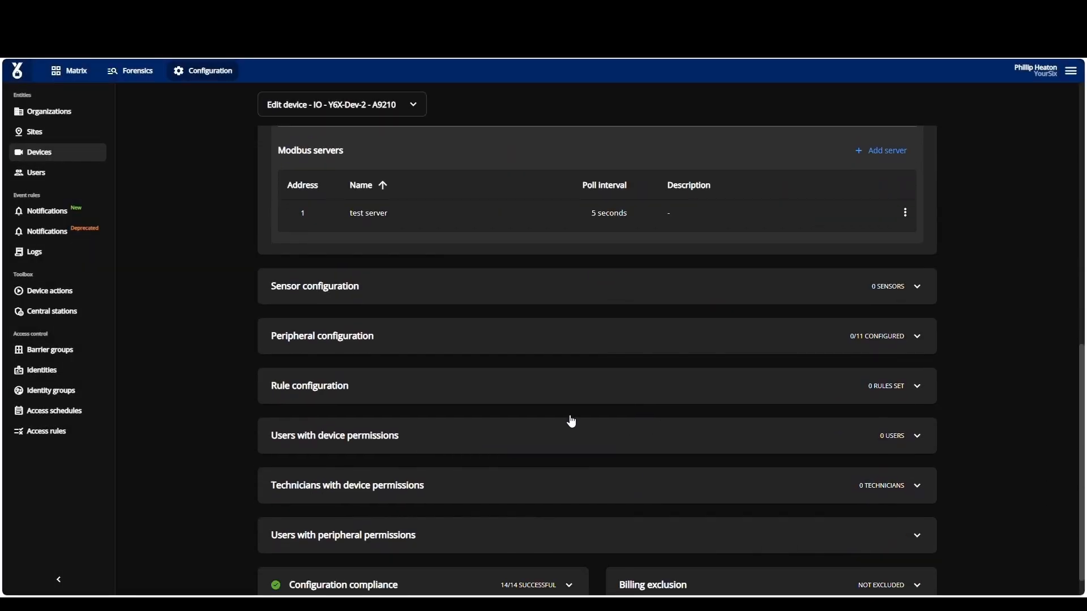
{"action": "left_click", "coordinate": [868, 290]}
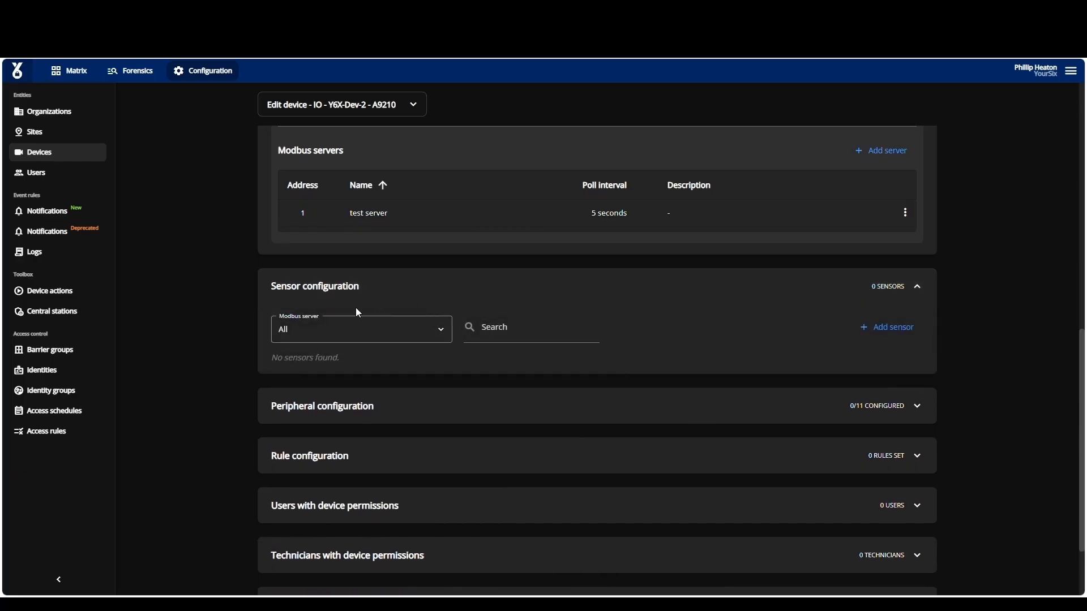
{"action": "left_click", "coordinate": [893, 333]}
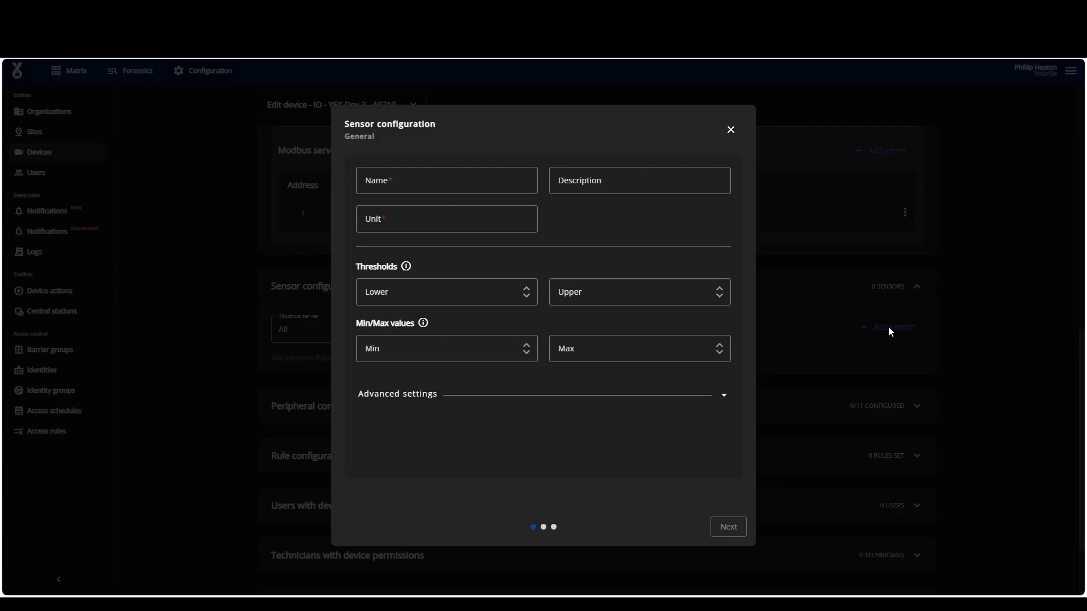
{"action": "left_click", "coordinate": [460, 193]}
{"action": "type", "text": "test"}
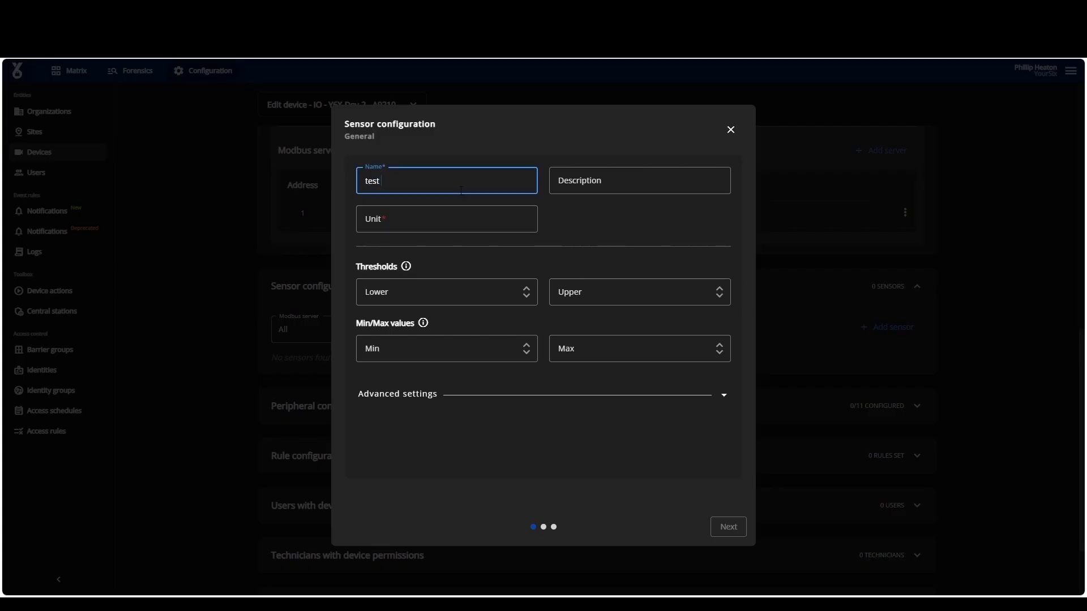
{"action": "type", "text": " sensor"}
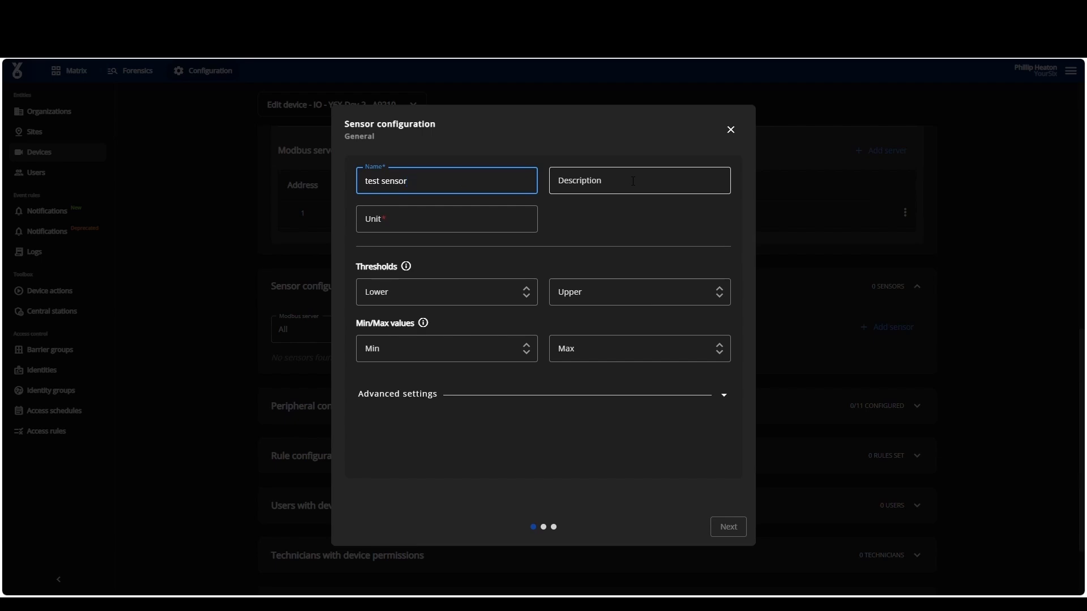
{"action": "key", "text": "BackSpace"}
{"action": "left_click", "coordinate": [473, 229]}
{"action": "type", "text": "F"}
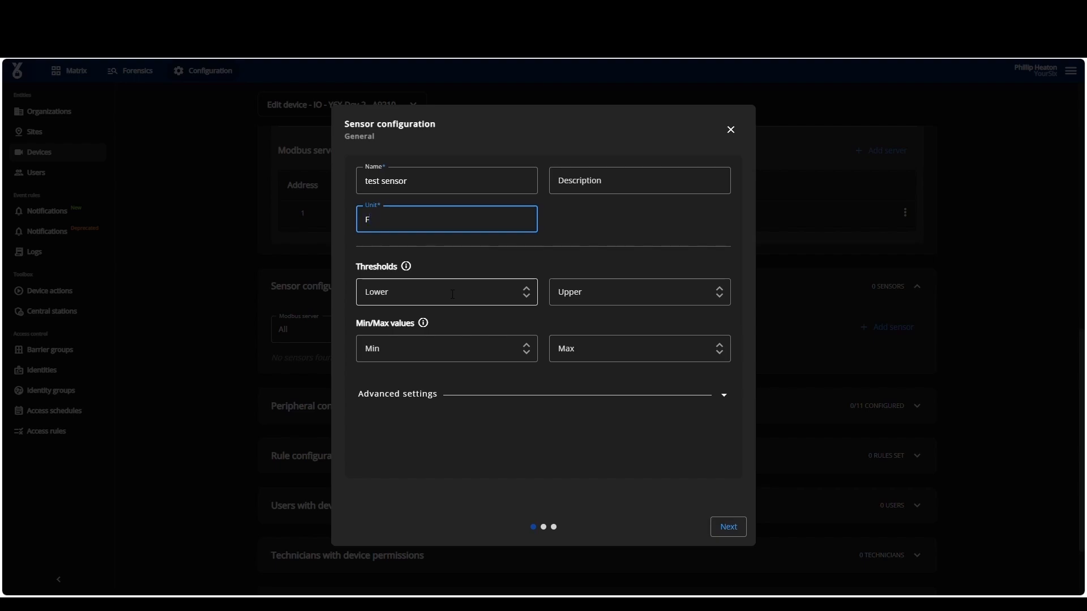
{"action": "type", "text": "32"}
{"action": "key", "text": "BackSpace"}
{"action": "key", "text": "BackSpace"}
Set the sensor's lower threshold to 32 and upper threshold to 100
{"action": "left_click", "coordinate": [452, 294]}
{"action": "type", "text": "32"}
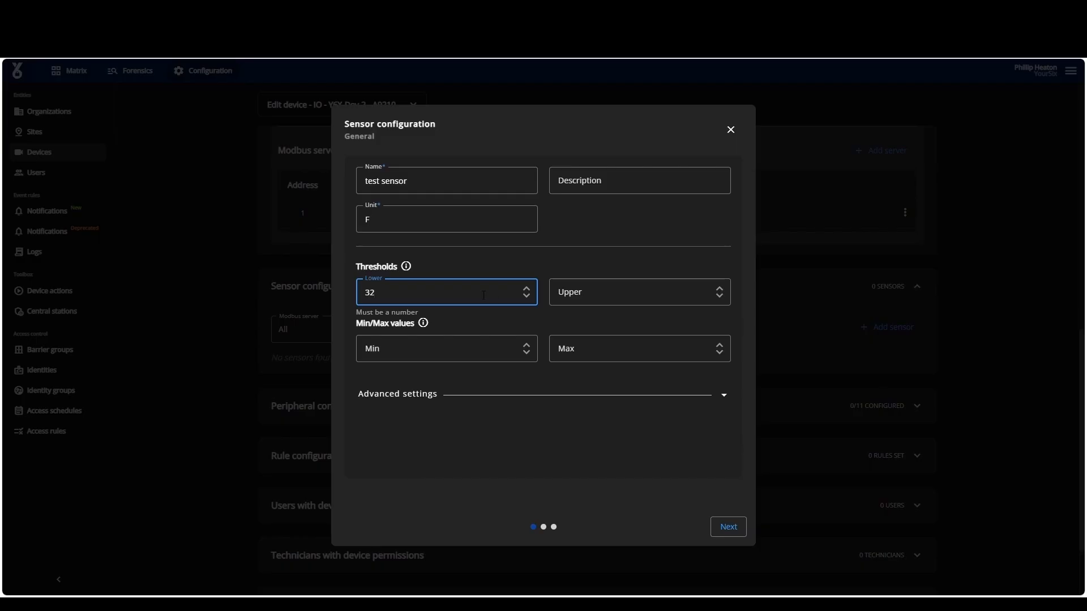
{"action": "left_click", "coordinate": [645, 291]}
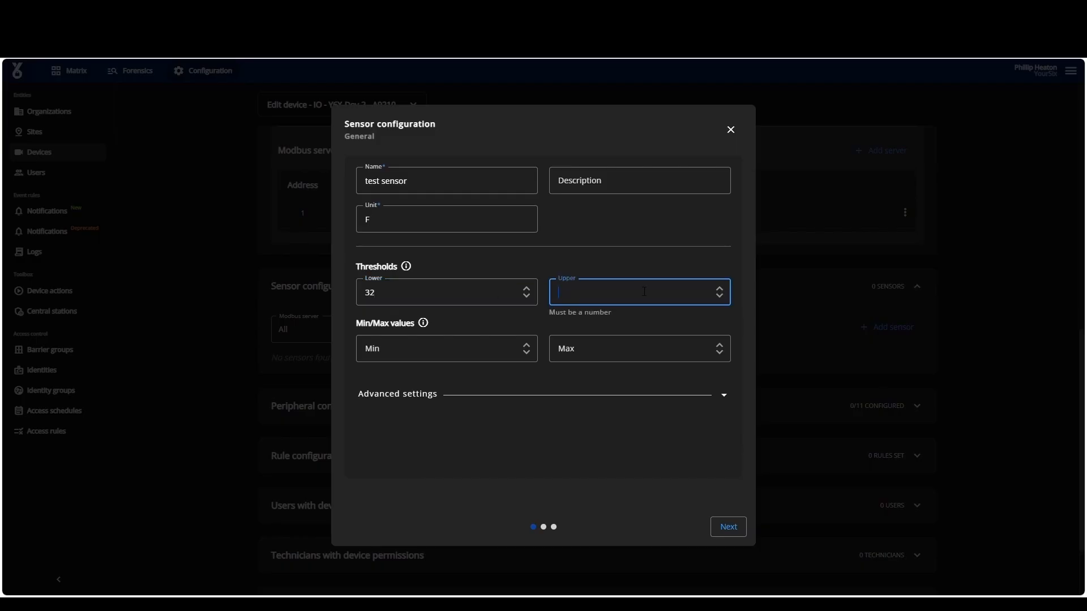
{"action": "type", "text": "100"}
Set the sensor's minimum value to 0 and maximum to 125, keep the 1-minute storage interval, and continue to the Modbus settings
{"action": "left_click", "coordinate": [489, 360]}
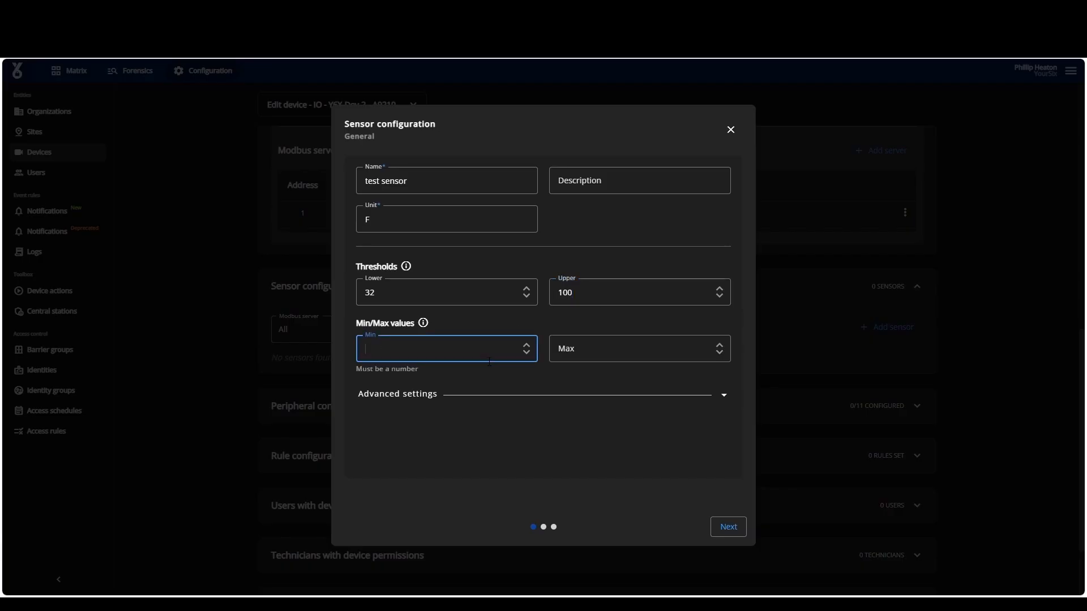
{"action": "type", "text": "0"}
{"action": "left_click", "coordinate": [573, 361]}
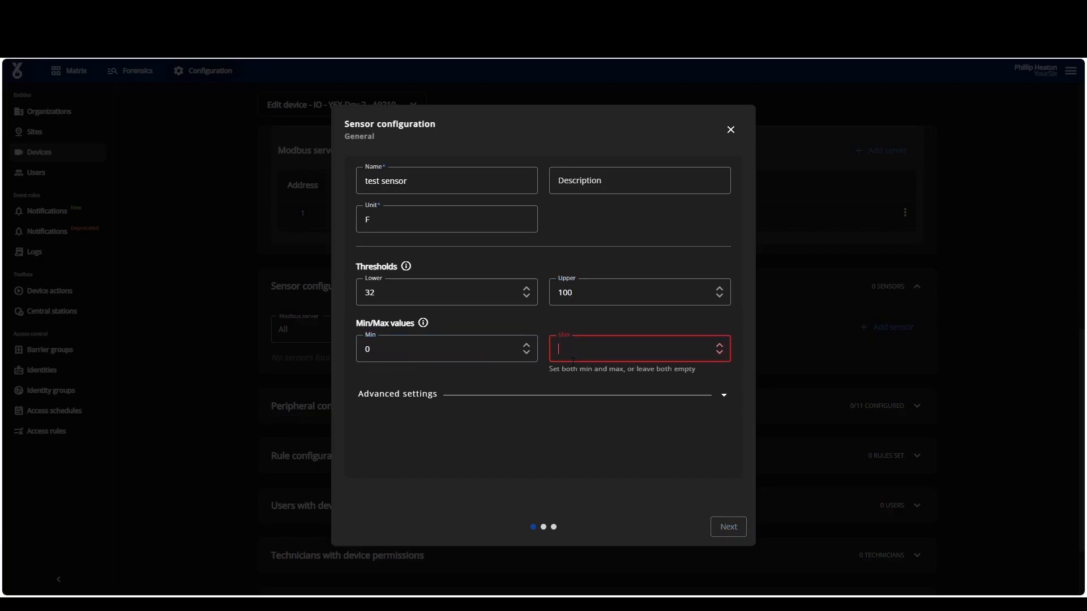
{"action": "type", "text": "125"}
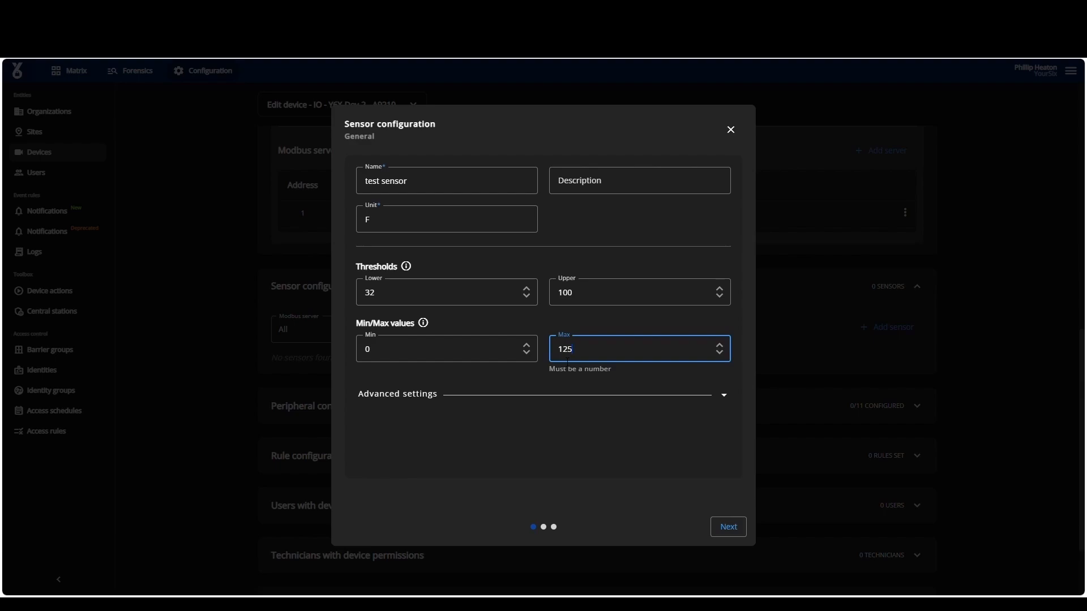
{"action": "left_click", "coordinate": [435, 396]}
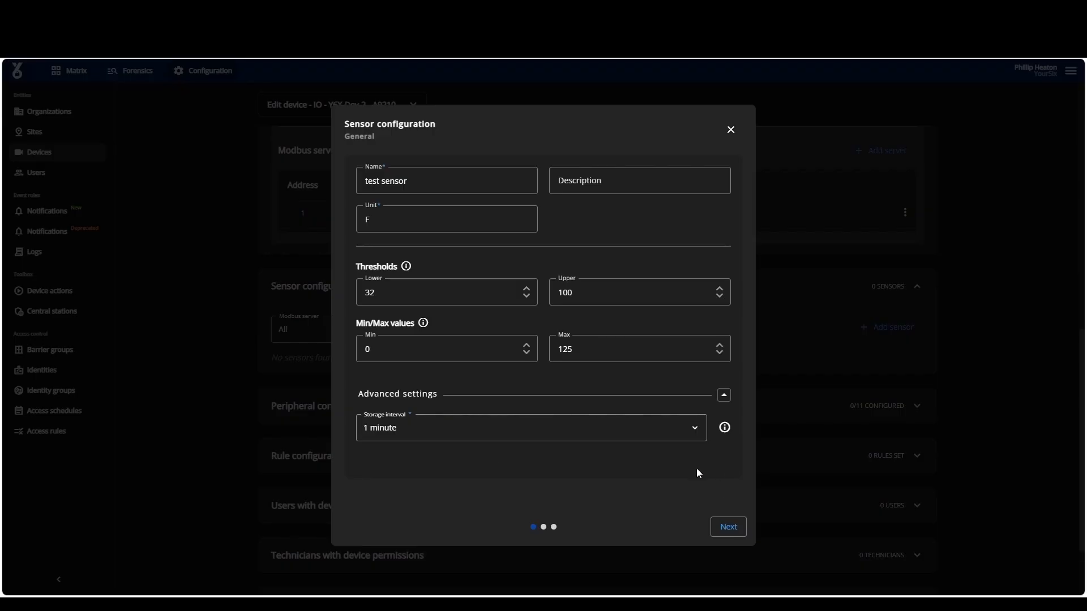
{"action": "left_click", "coordinate": [735, 532]}
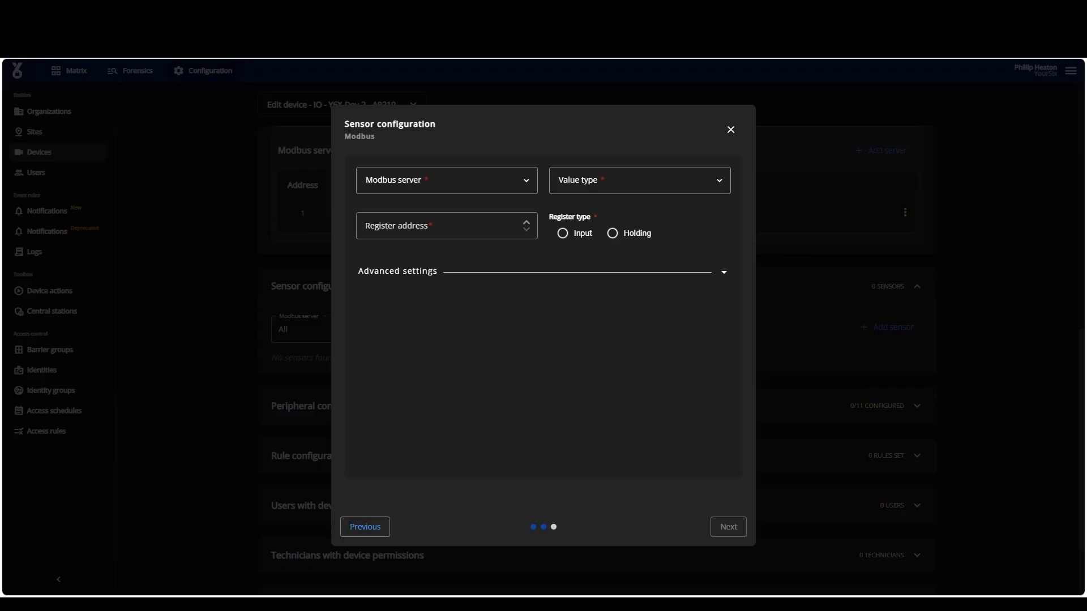
Assign the sensor to test server with value type int16 (Signed), register address 1 and register type Input
{"action": "left_click", "coordinate": [486, 186]}
{"action": "left_click", "coordinate": [469, 207]}
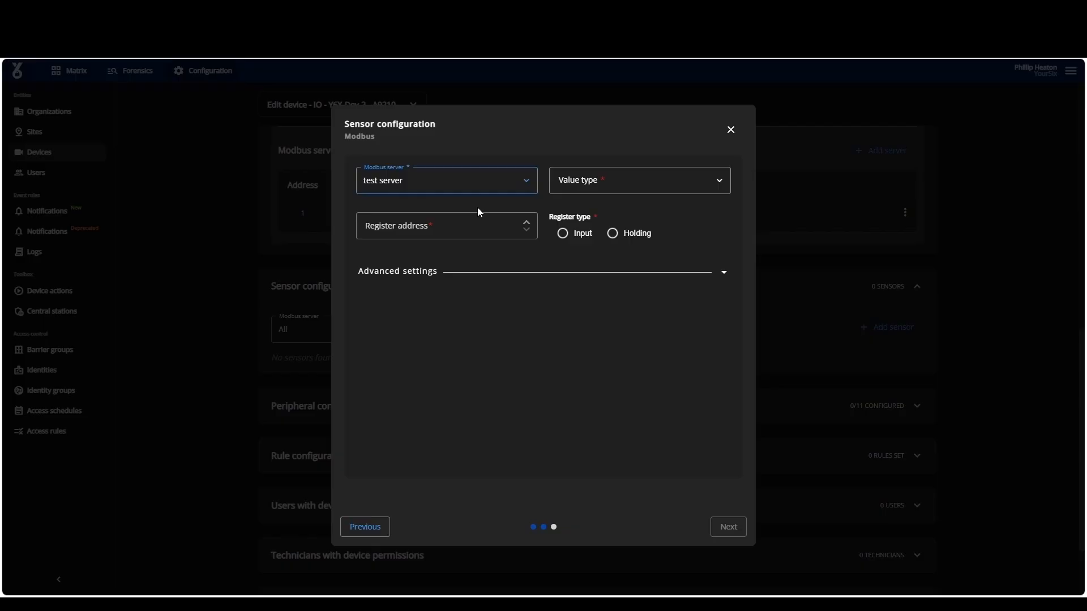
{"action": "left_click", "coordinate": [668, 190]}
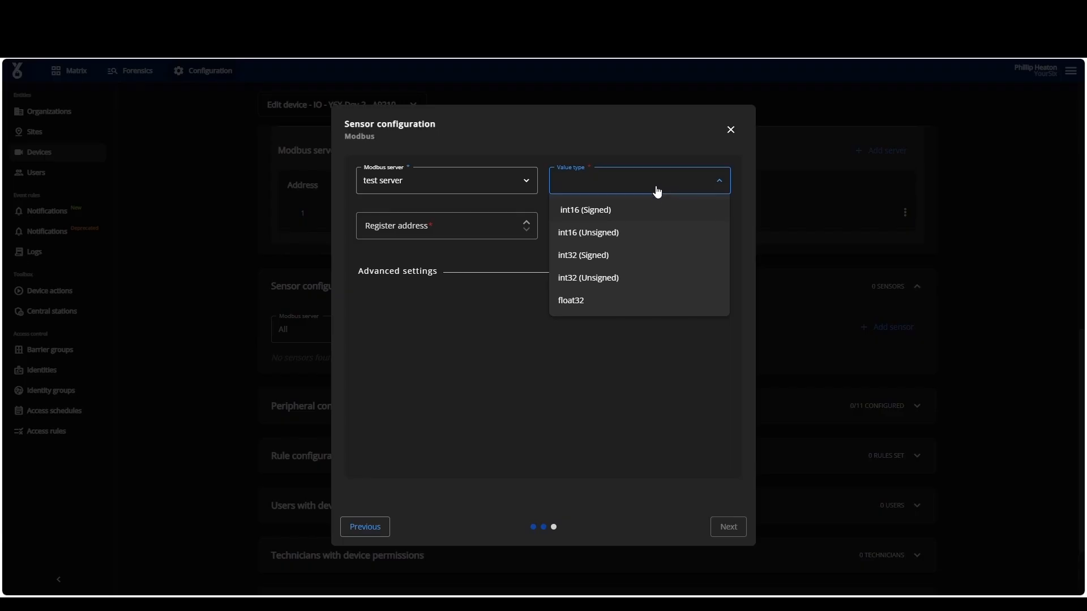
{"action": "left_click", "coordinate": [651, 212]}
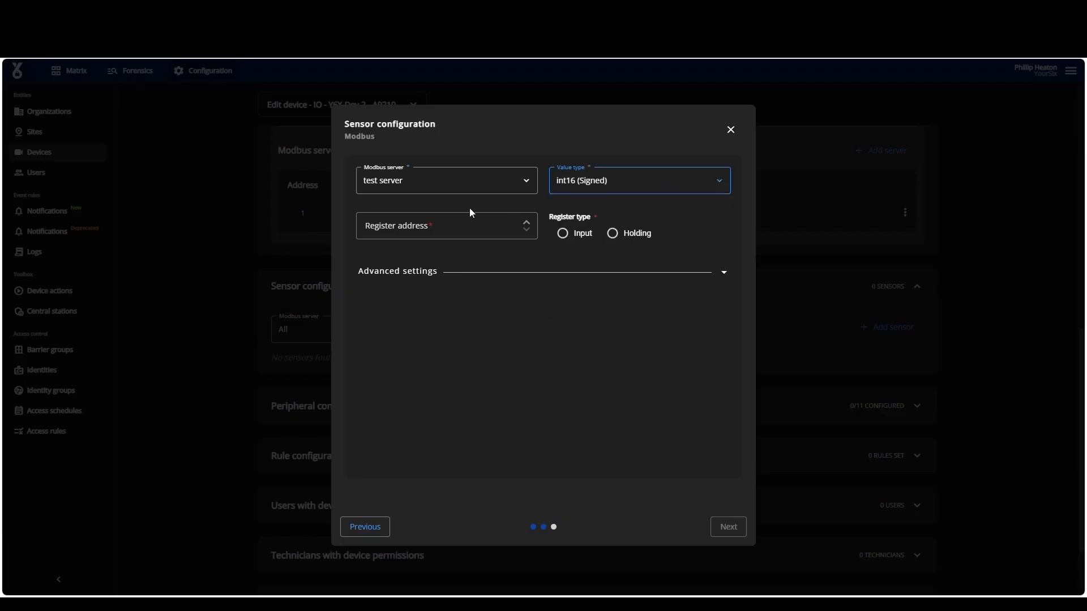
{"action": "left_click", "coordinate": [395, 235]}
{"action": "type", "text": "1"}
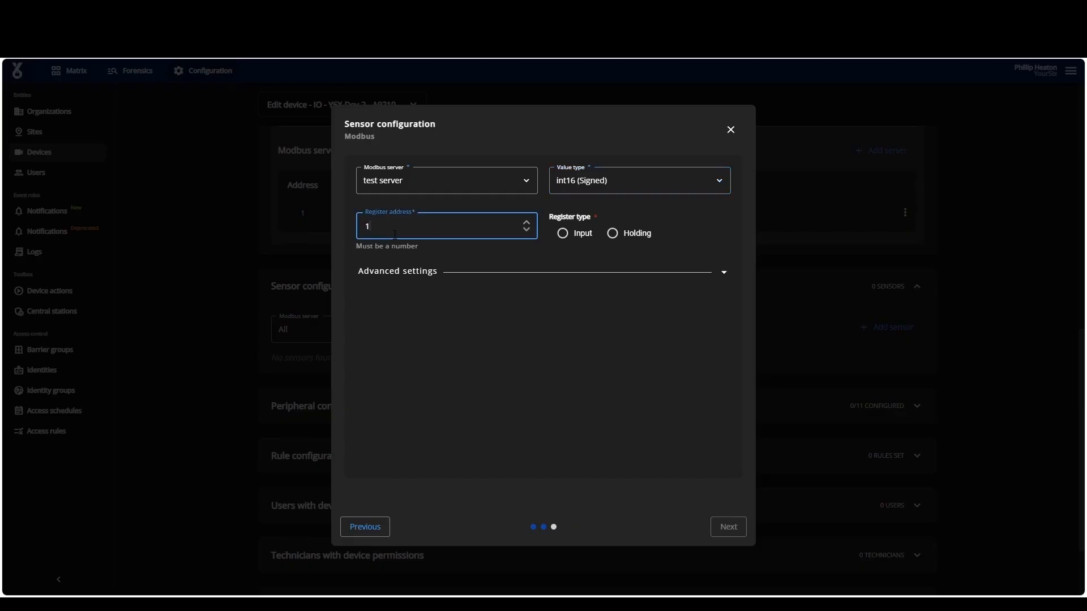
{"action": "left_click", "coordinate": [582, 238]}
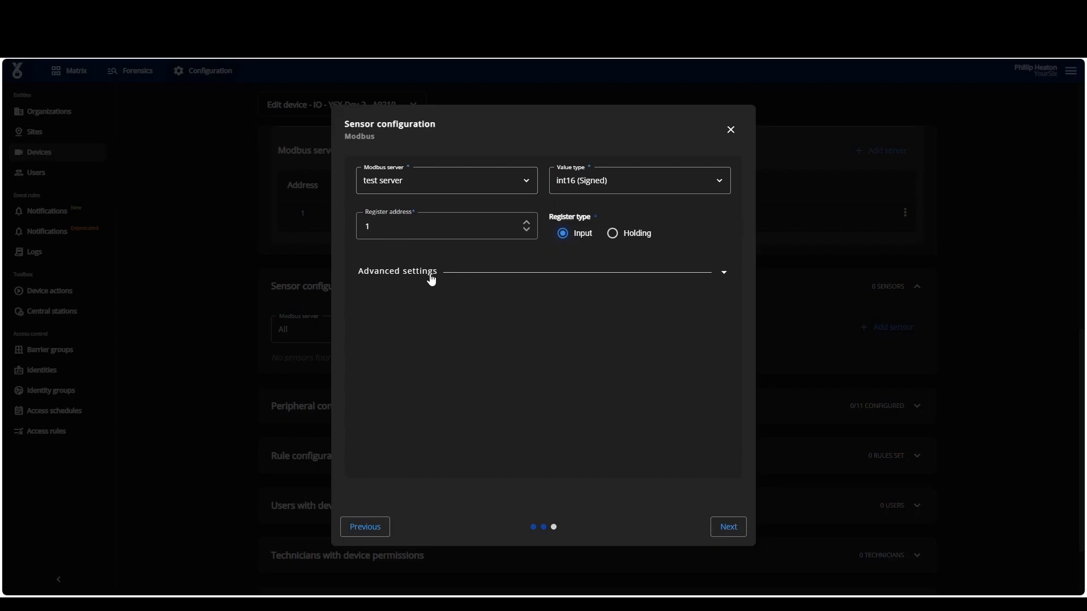
Set the sensor's scaling to 1.8 and offset to 32, keep byte order ABCD, and save the sensor
{"action": "left_click", "coordinate": [396, 275]}
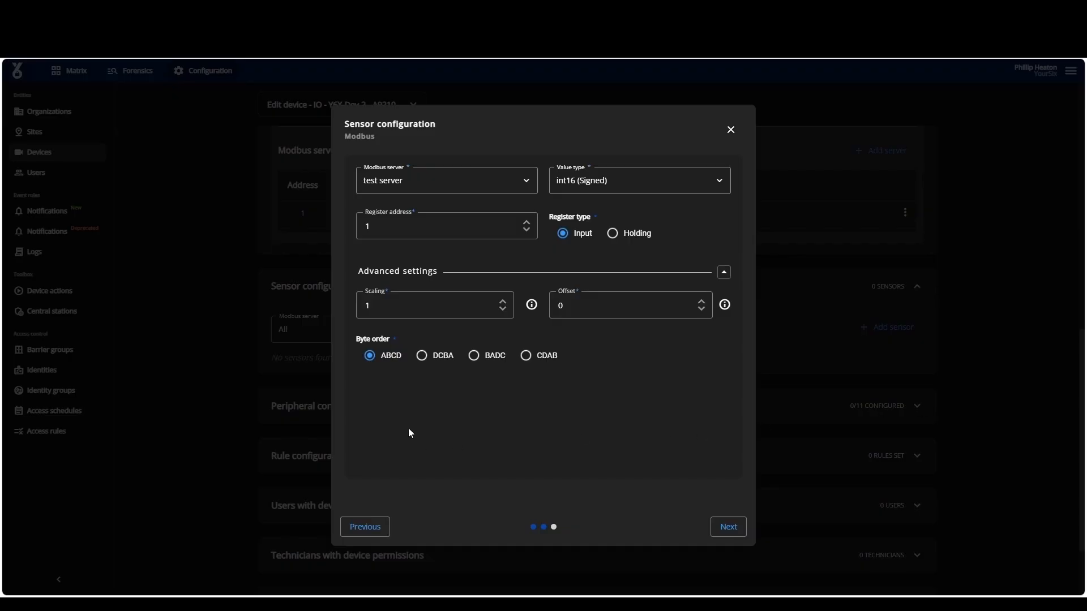
{"action": "left_click", "coordinate": [403, 310]}
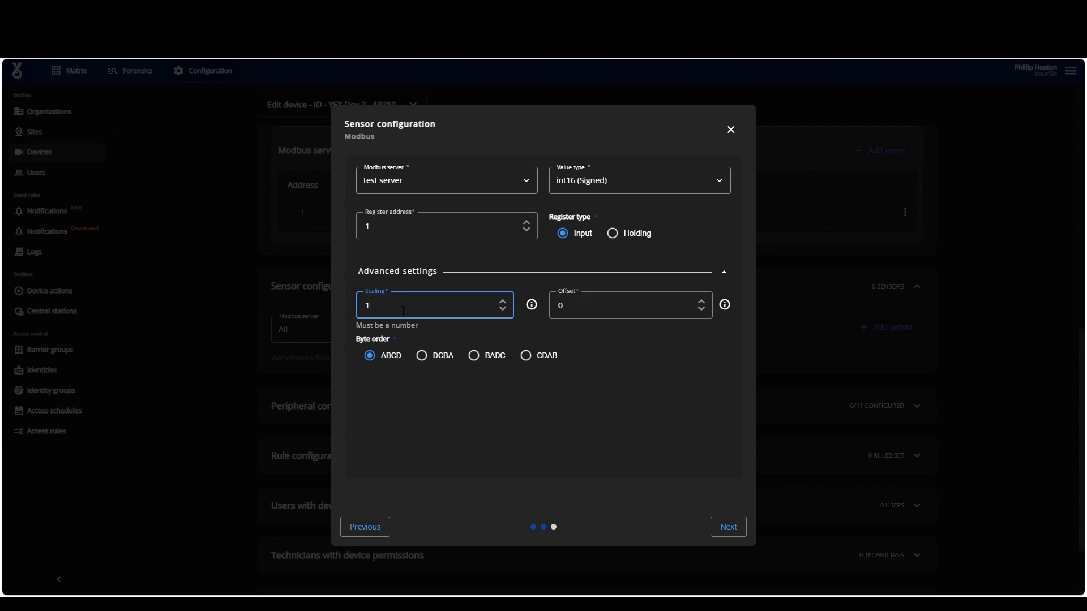
{"action": "type", "text": ".8"}
{"action": "left_click", "coordinate": [614, 311]}
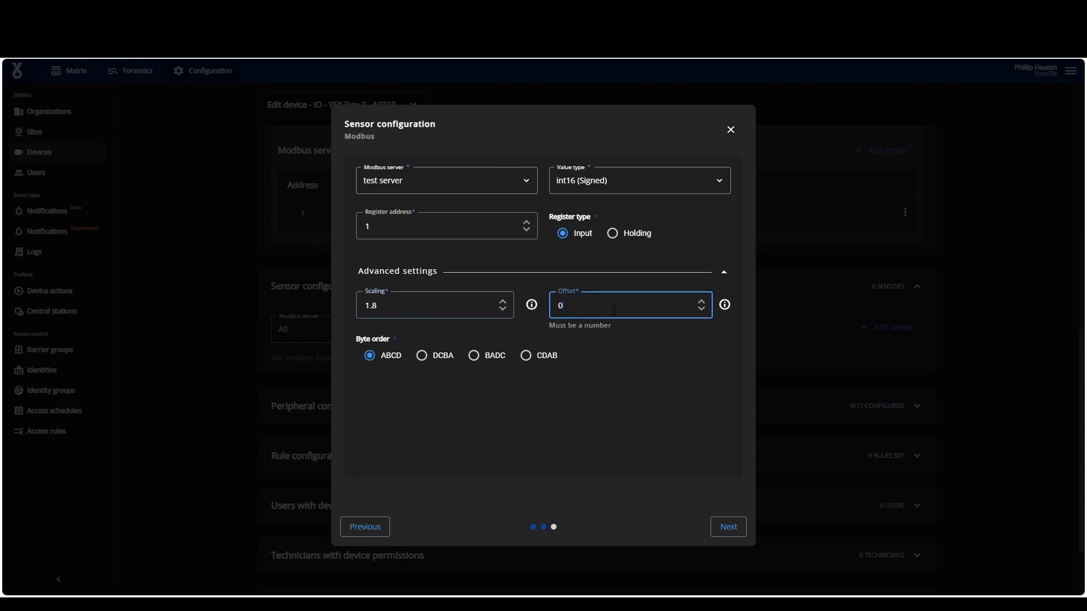
{"action": "type", "text": "32"}
{"action": "left_click", "coordinate": [740, 534]}
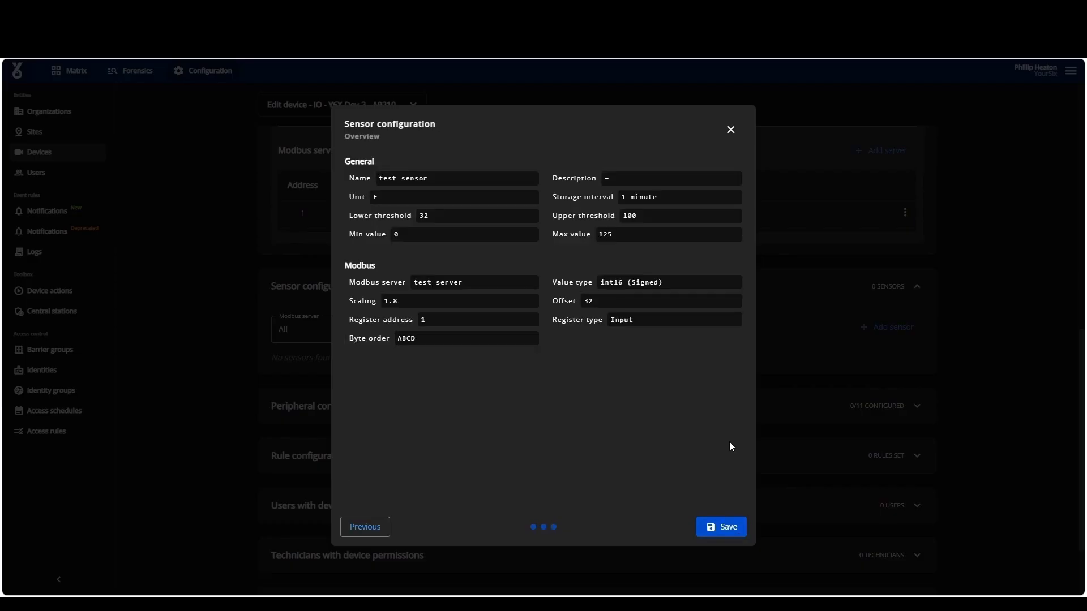
{"action": "left_click", "coordinate": [733, 531]}
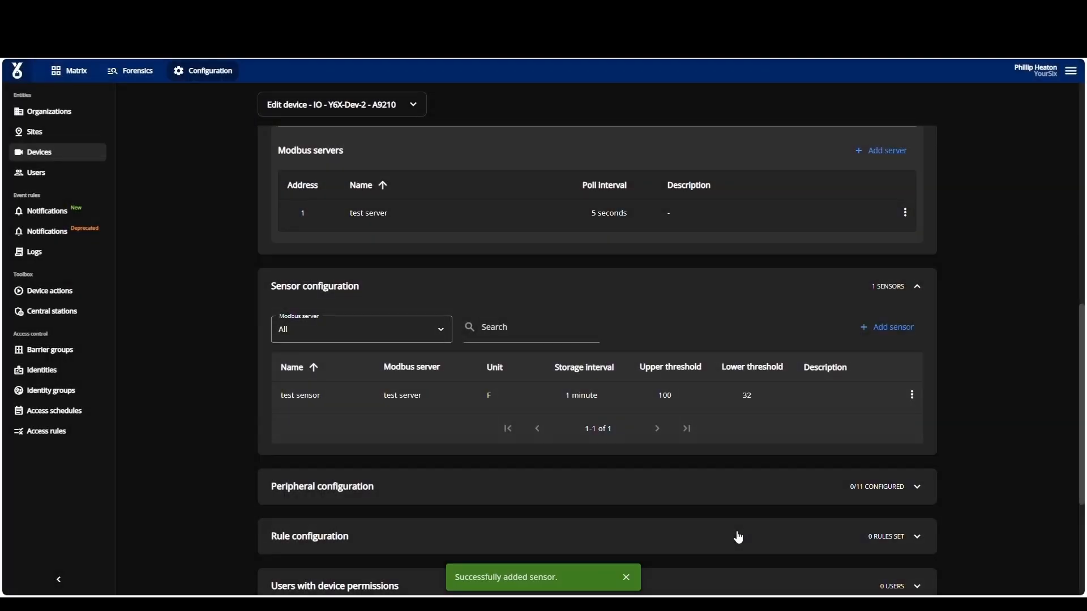